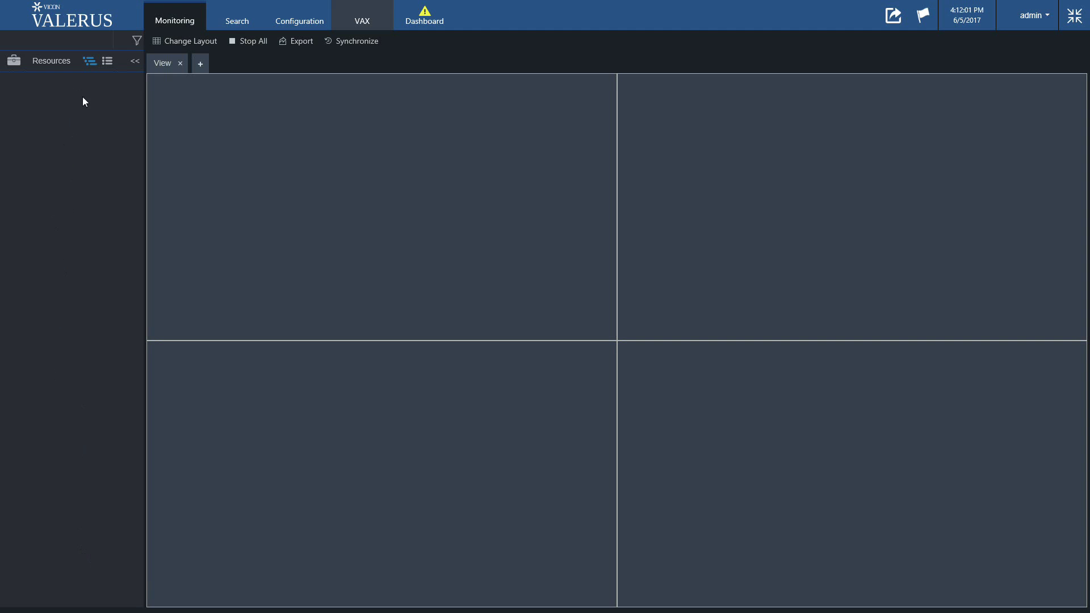
Launch Quick Configuration from the Configuration area, discovering 2 new NVRs and 3 cameras.
{"action": "left_click", "coordinate": [314, 28]}
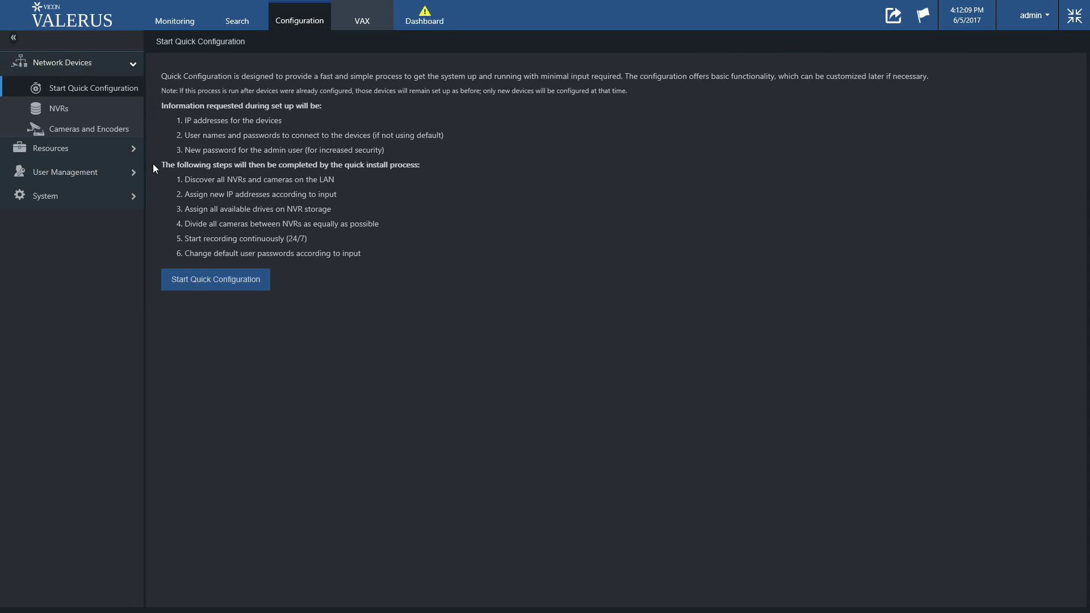
{"action": "left_click", "coordinate": [199, 290]}
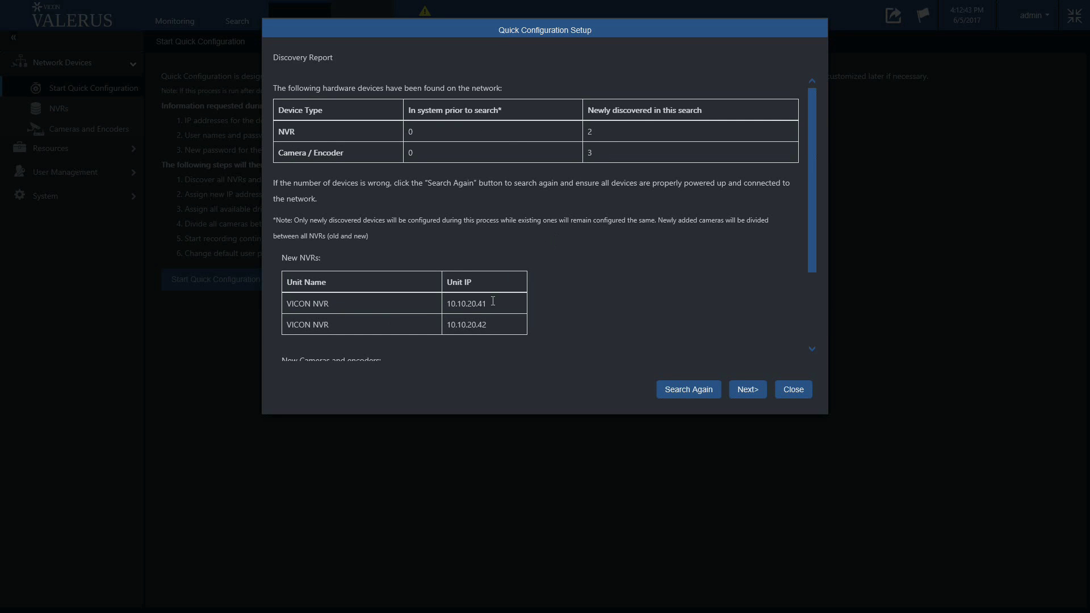
{"action": "scroll", "coordinate": [477, 328], "scroll_direction": "down", "scroll_amount": 3}
{"action": "scroll", "coordinate": [493, 328], "scroll_direction": "down", "scroll_amount": 2}
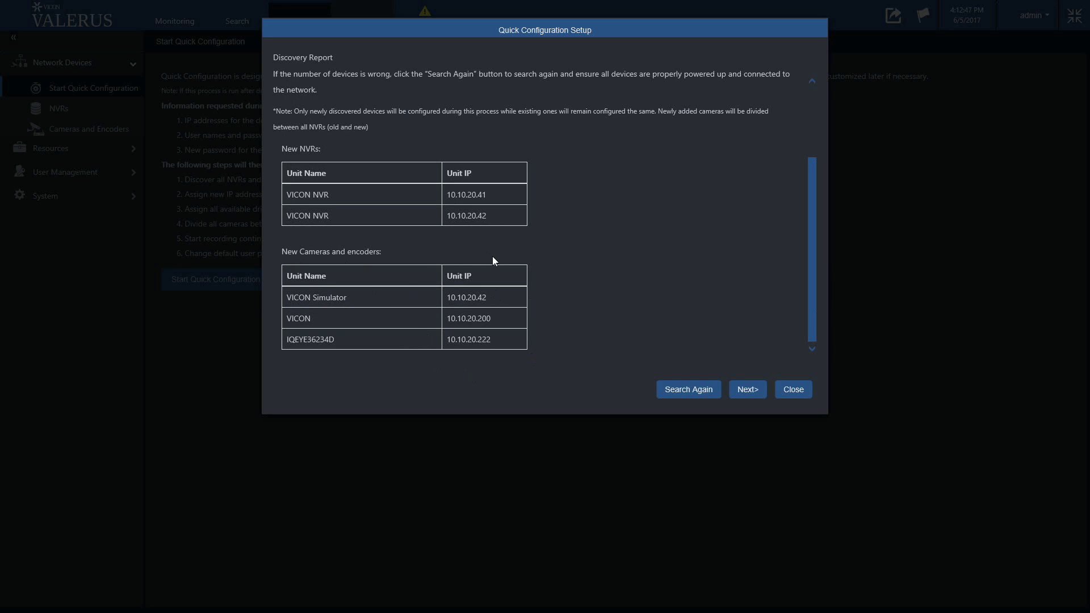
Move past the Discovery Report of two new NVRs and three new cameras.
{"action": "left_click", "coordinate": [750, 389]}
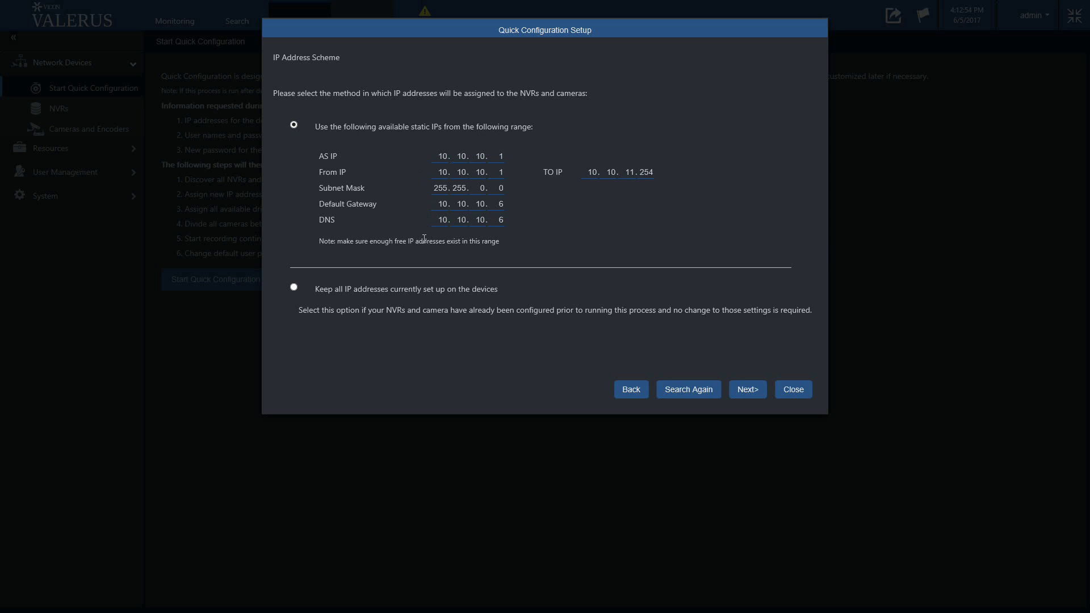
Select 'Keep all IP addresses currently set up on the devices' instead of the static range.
{"action": "left_click", "coordinate": [294, 288]}
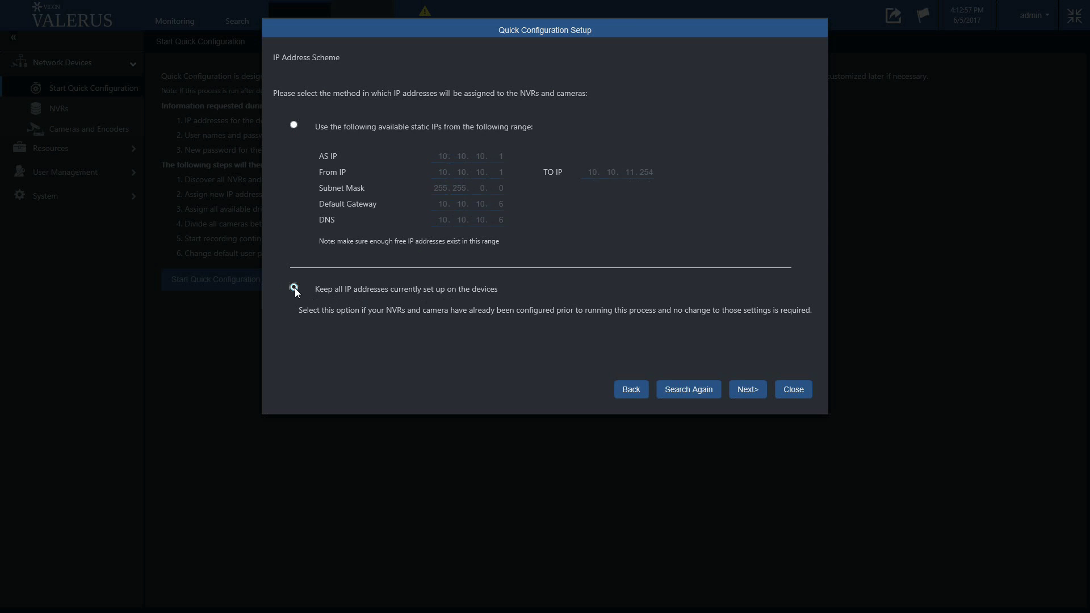
Reach the User and Password step and add two more user name/password rows.
{"action": "left_click", "coordinate": [746, 389]}
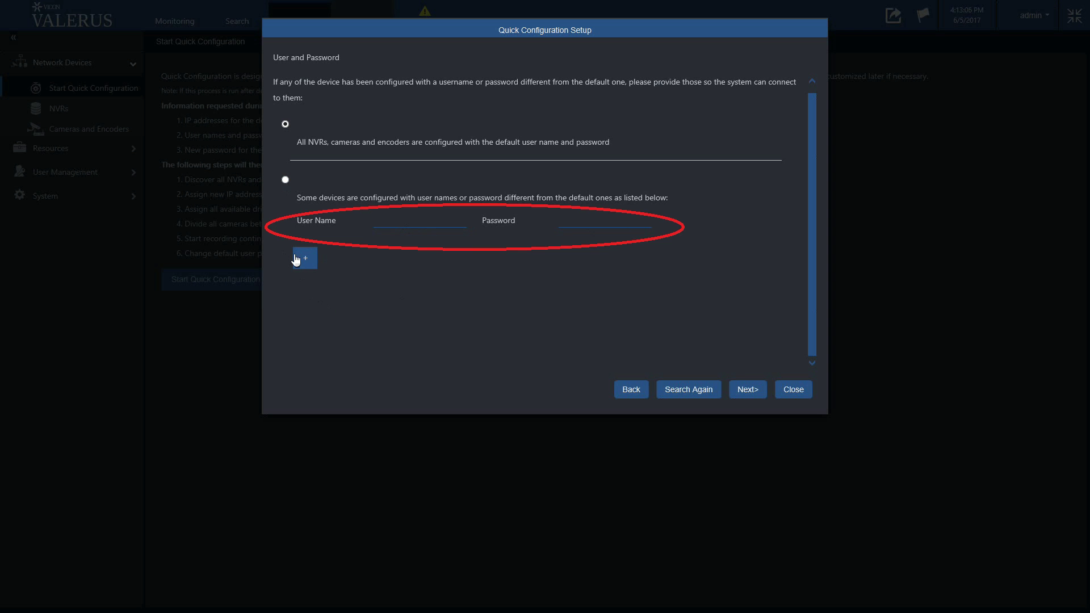
{"action": "left_click", "coordinate": [303, 258]}
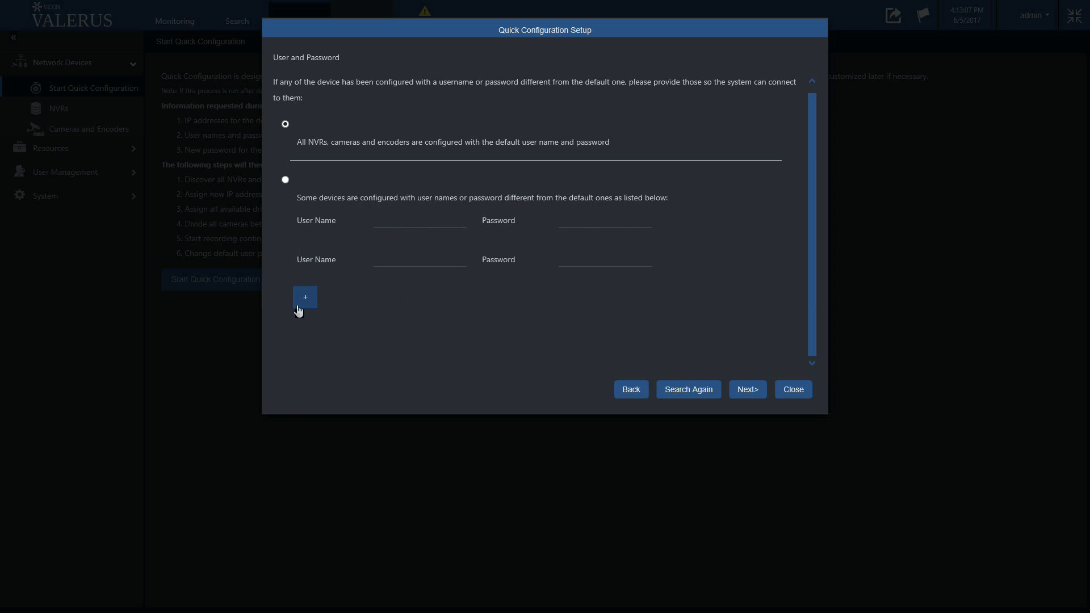
{"action": "left_click", "coordinate": [304, 297]}
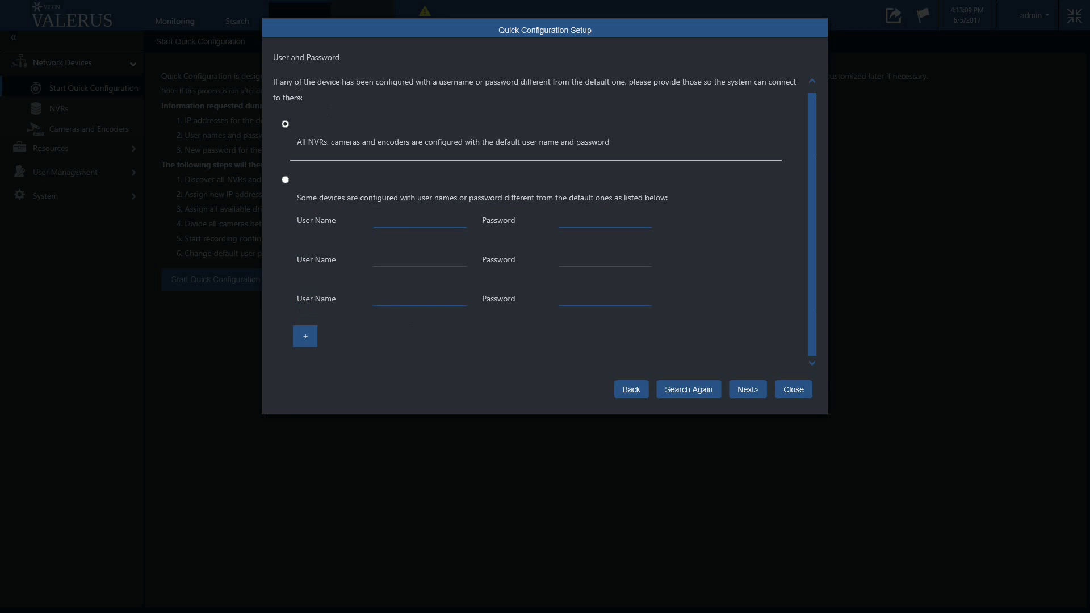
Accept 'I understand the risk using default passwords' and start the quick configuration with GO.
{"action": "left_click", "coordinate": [746, 390]}
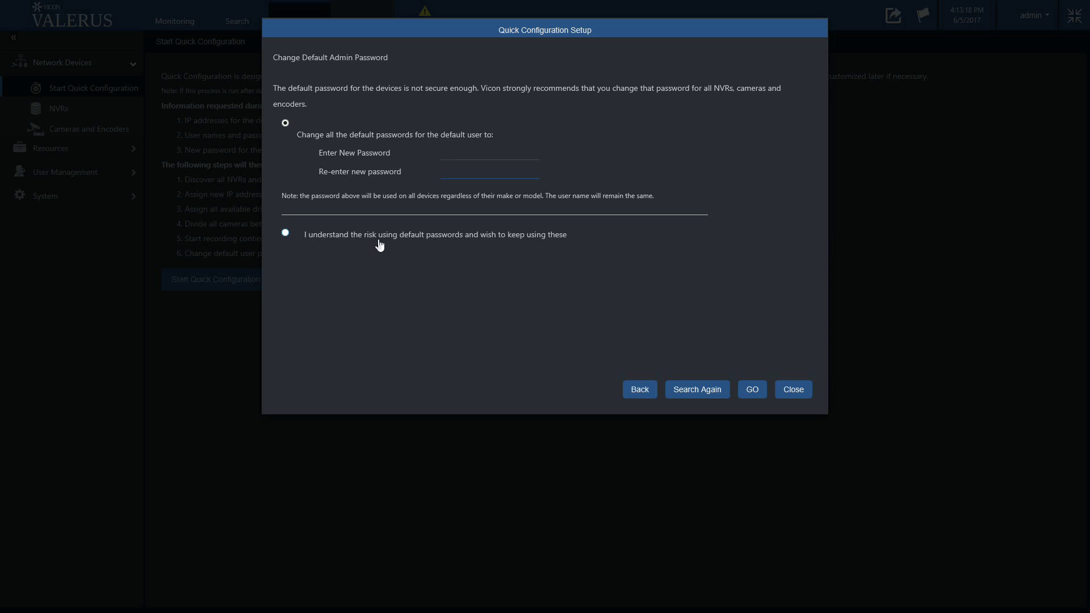
{"action": "left_click", "coordinate": [286, 233]}
{"action": "left_click", "coordinate": [750, 389]}
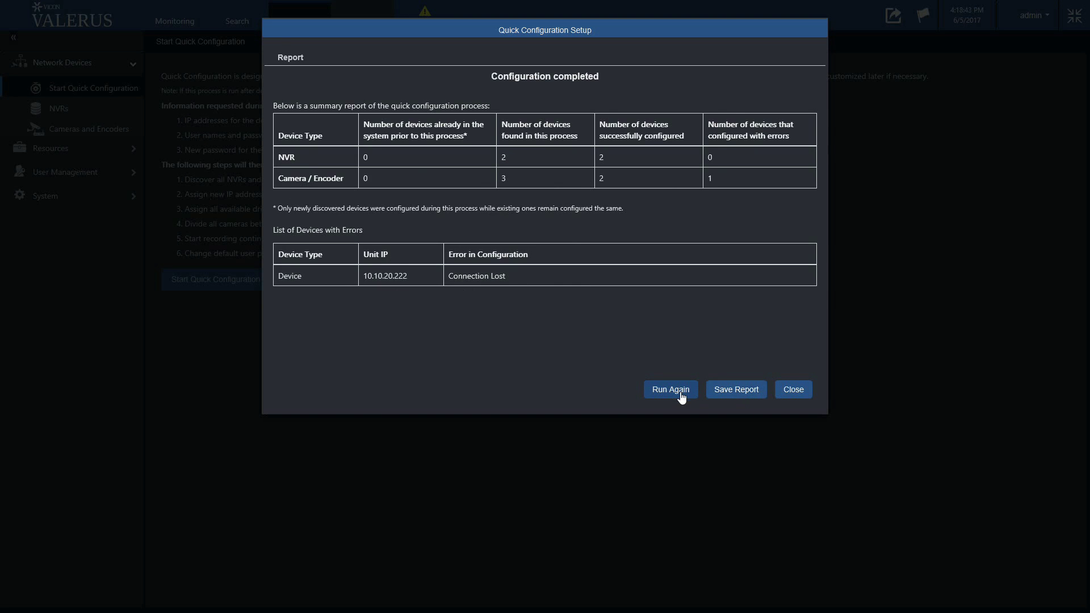
Close the completed report: 2 NVRs and 2 cameras configured, 10.10.20.222 connection lost.
{"action": "left_click", "coordinate": [794, 389]}
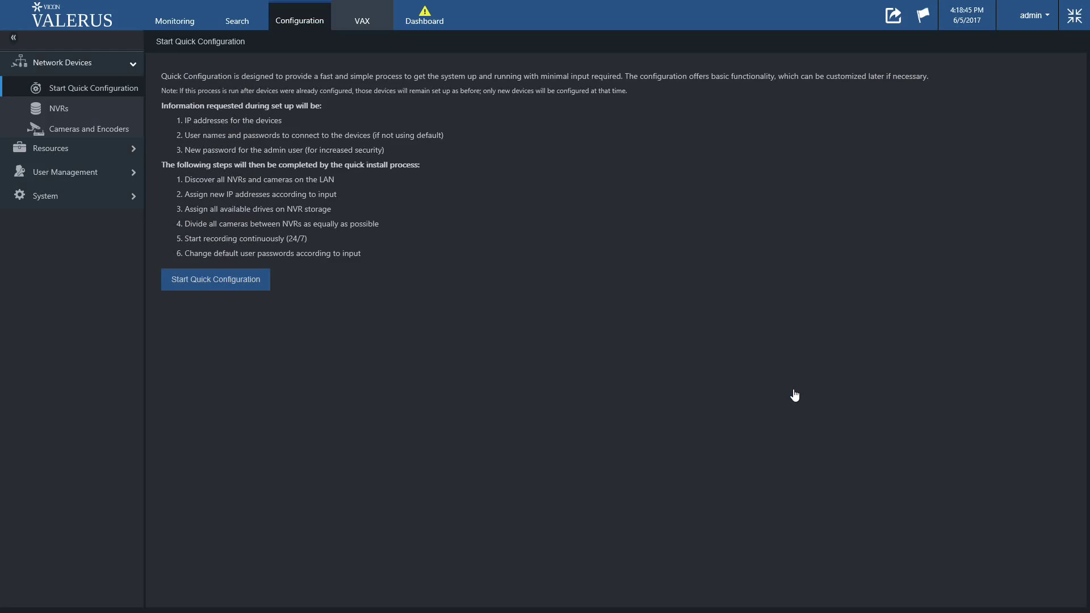
Show the NVRs list with 10.10.20.41 and 10.10.20.42 both healthy.
{"action": "left_click", "coordinate": [86, 111]}
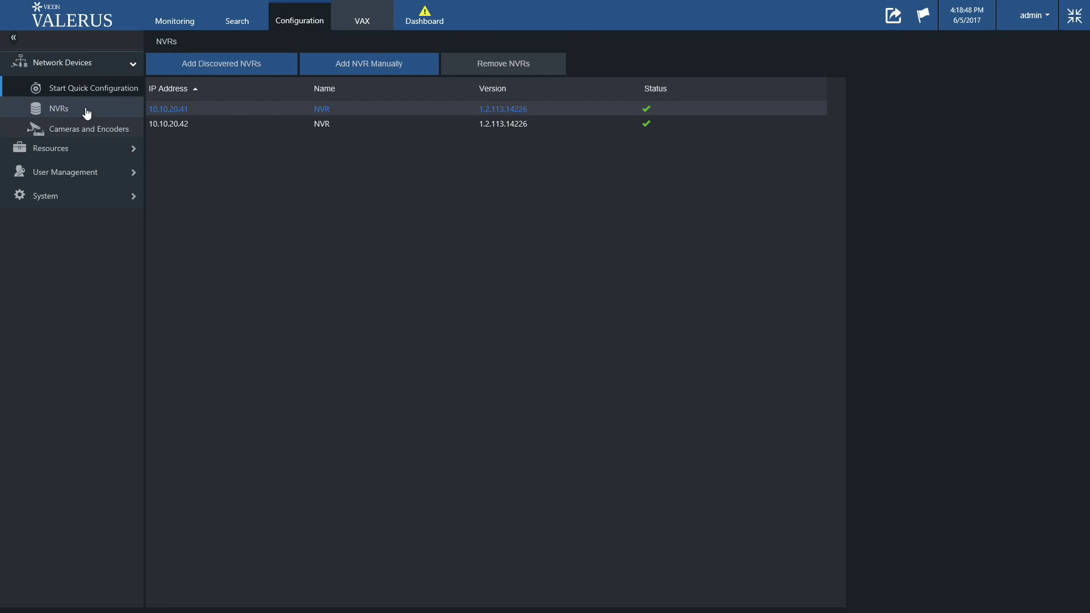